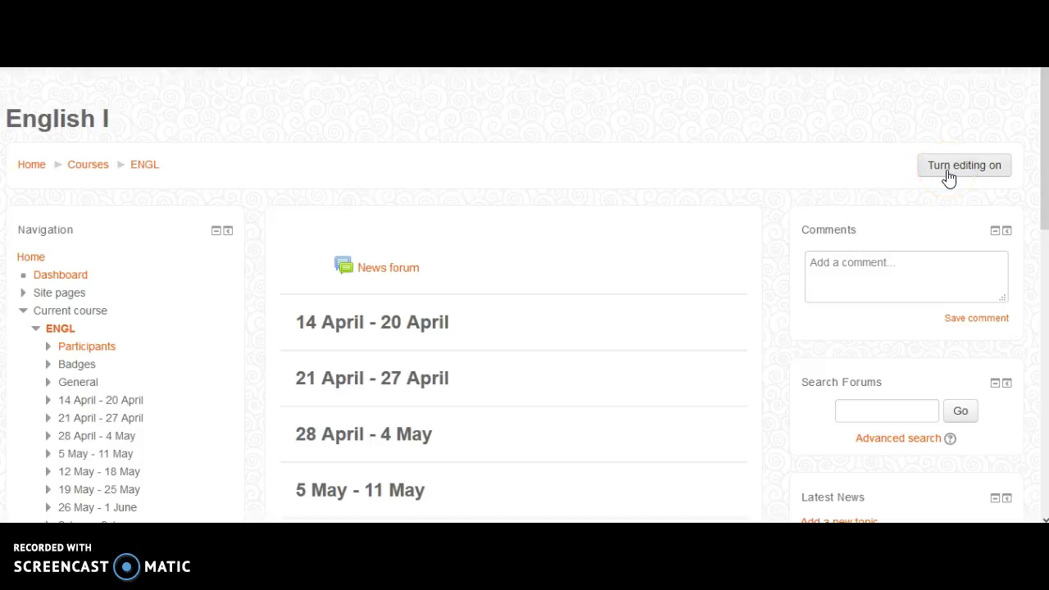
Scroll back to the top of the English I course page and switch editing mode on
drag(1037, 199, 1040, 321)
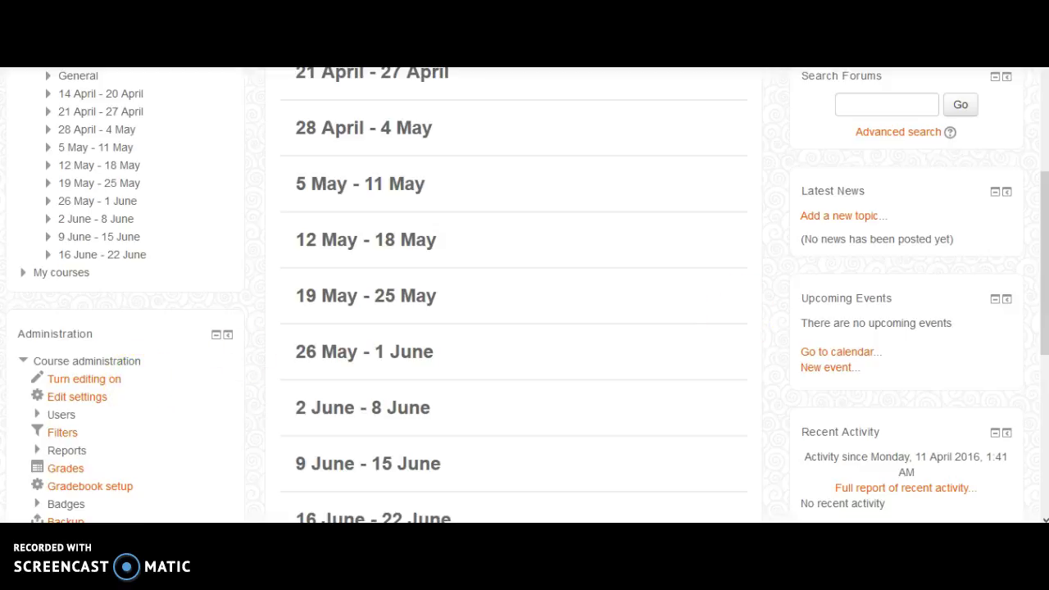
drag(1043, 275, 1037, 167)
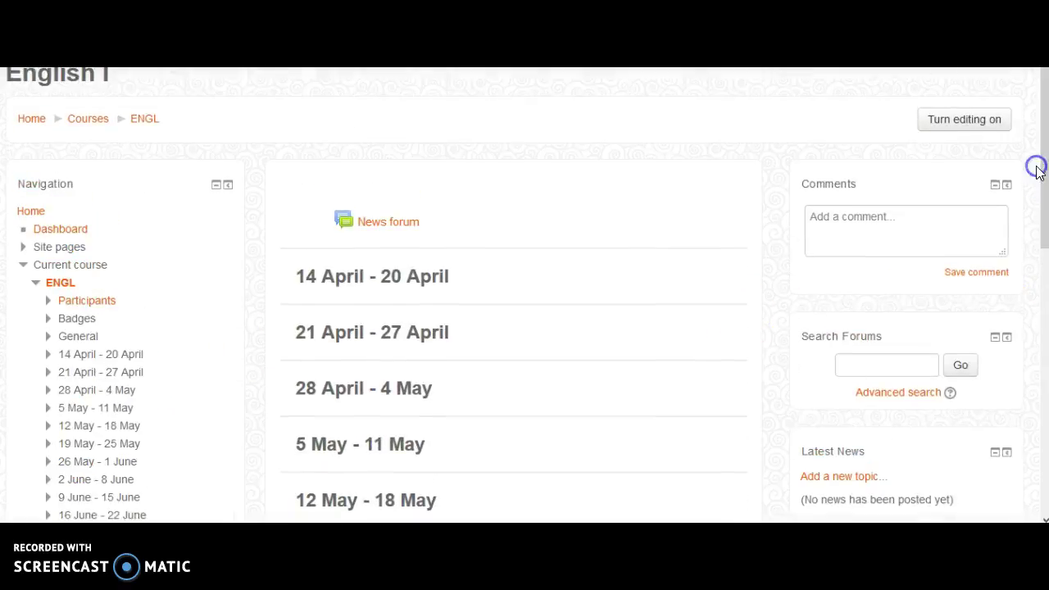
click(975, 123)
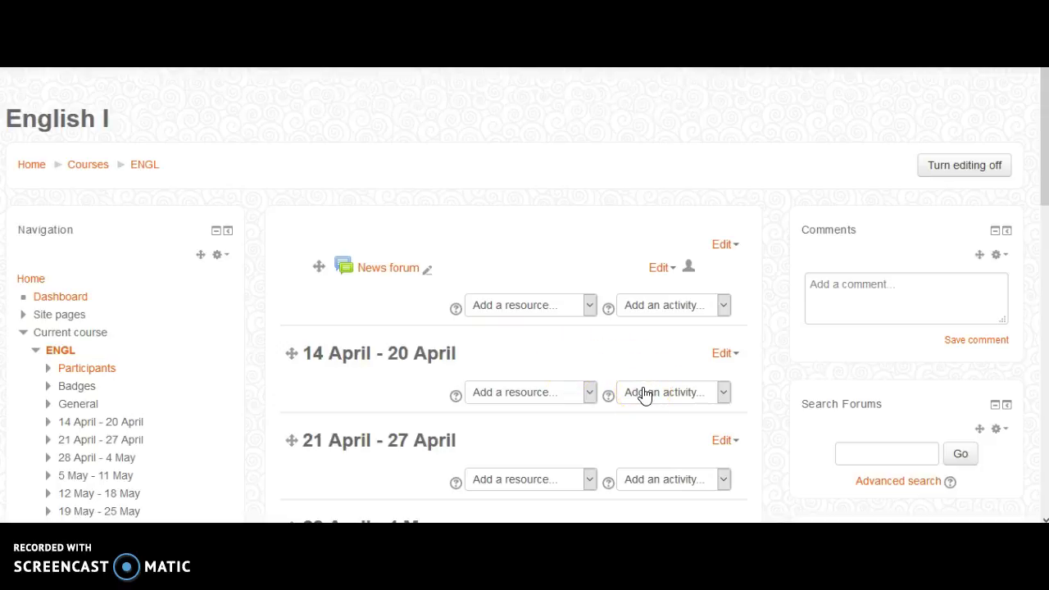
Choose Assignment as the new activity for the 14 April - 20 April week to get its blank form
click(721, 396)
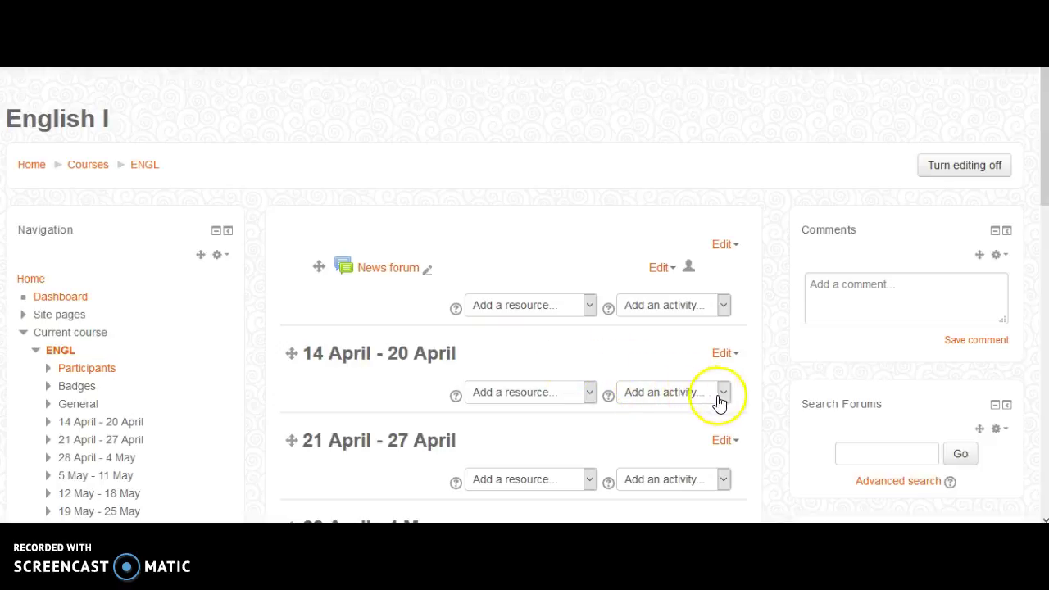
click(723, 398)
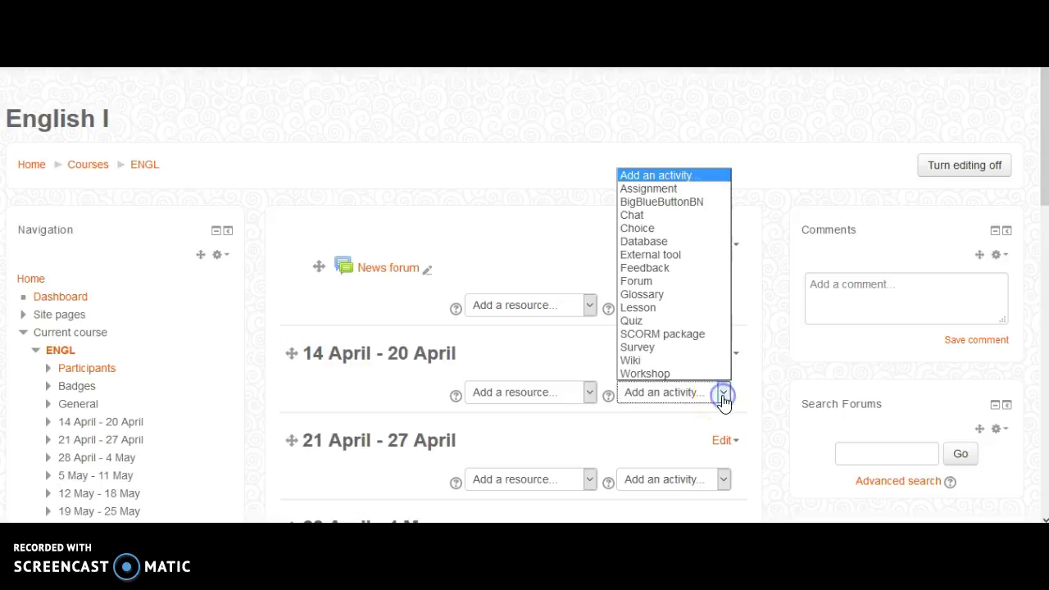
click(673, 193)
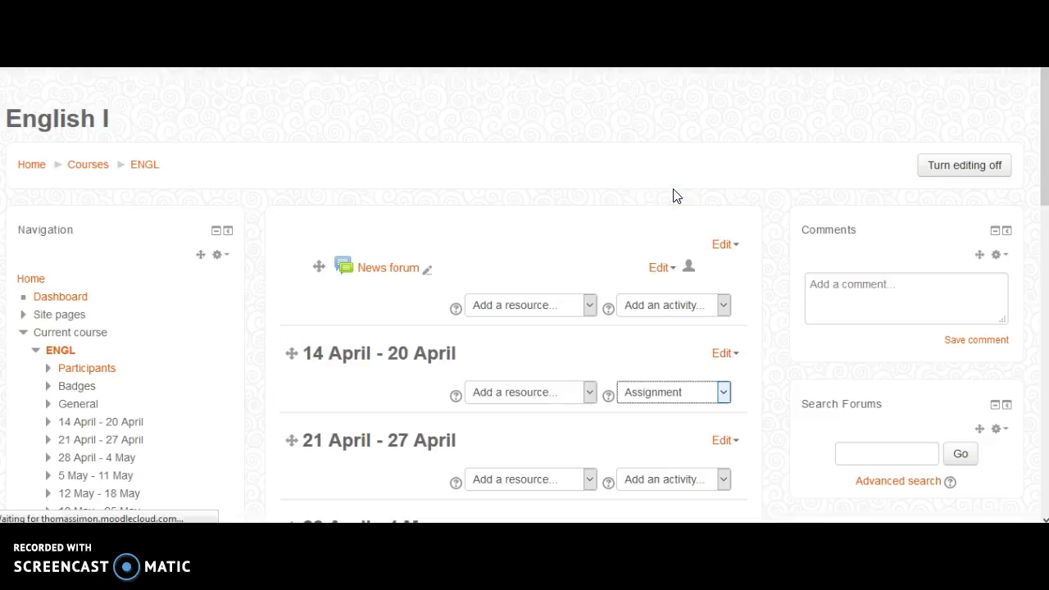
click(658, 393)
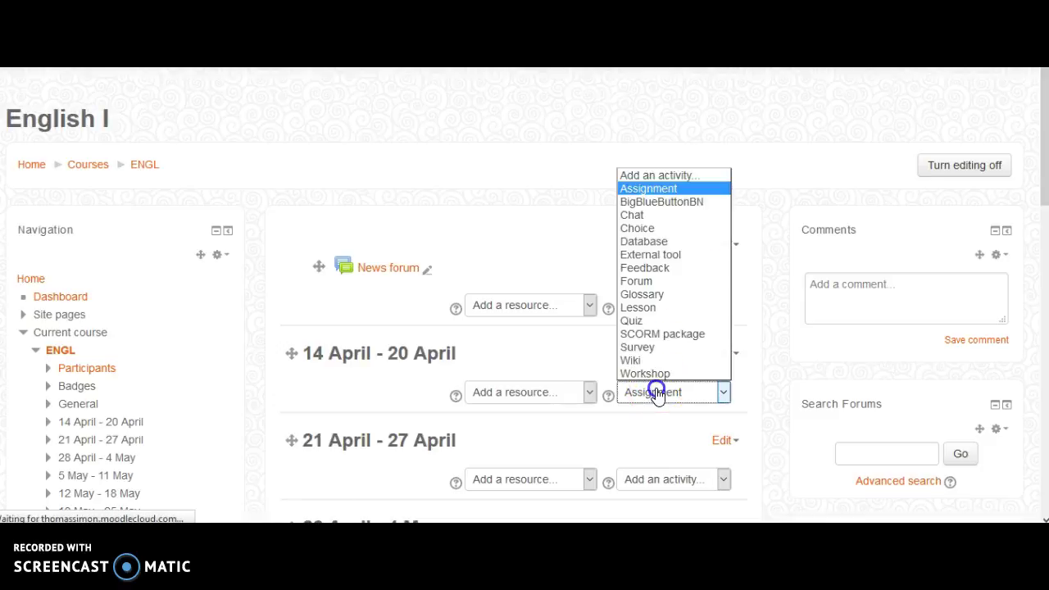
click(657, 395)
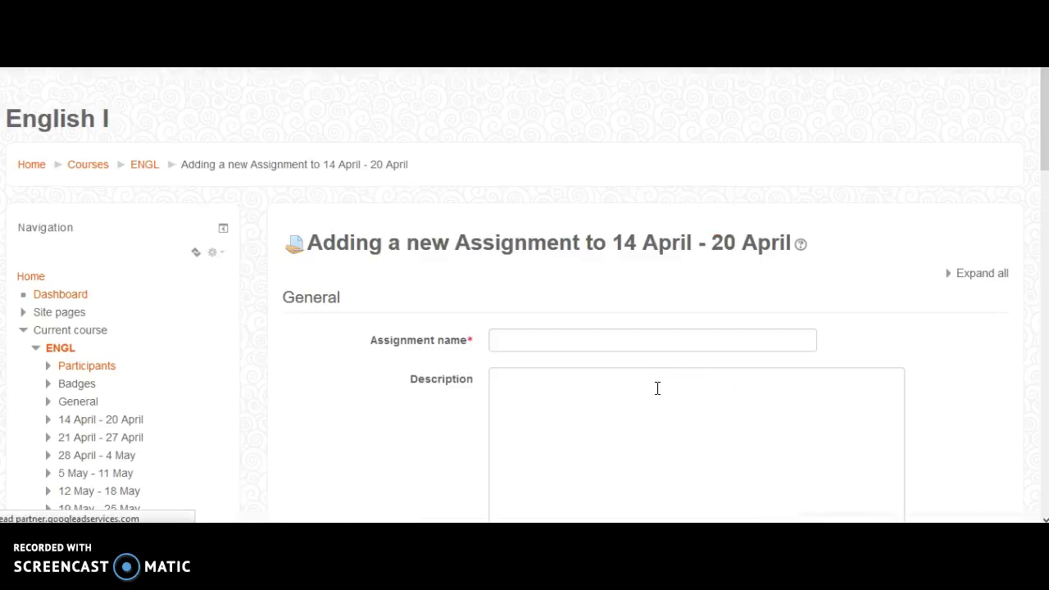
Enter the assignment name 'Assignment 1' and the description 'First homework'
click(770, 330)
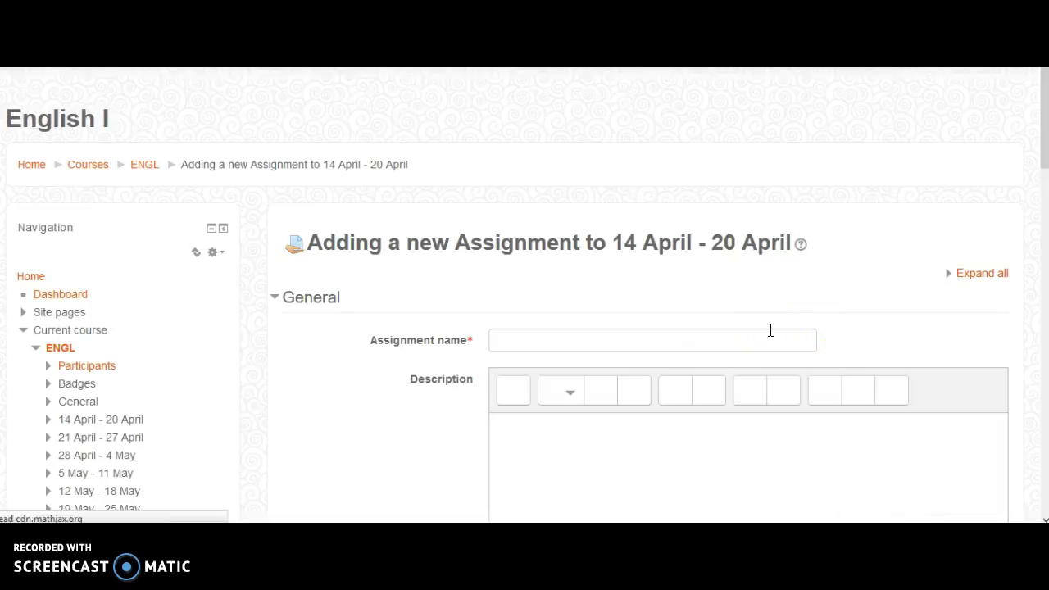
click(755, 340)
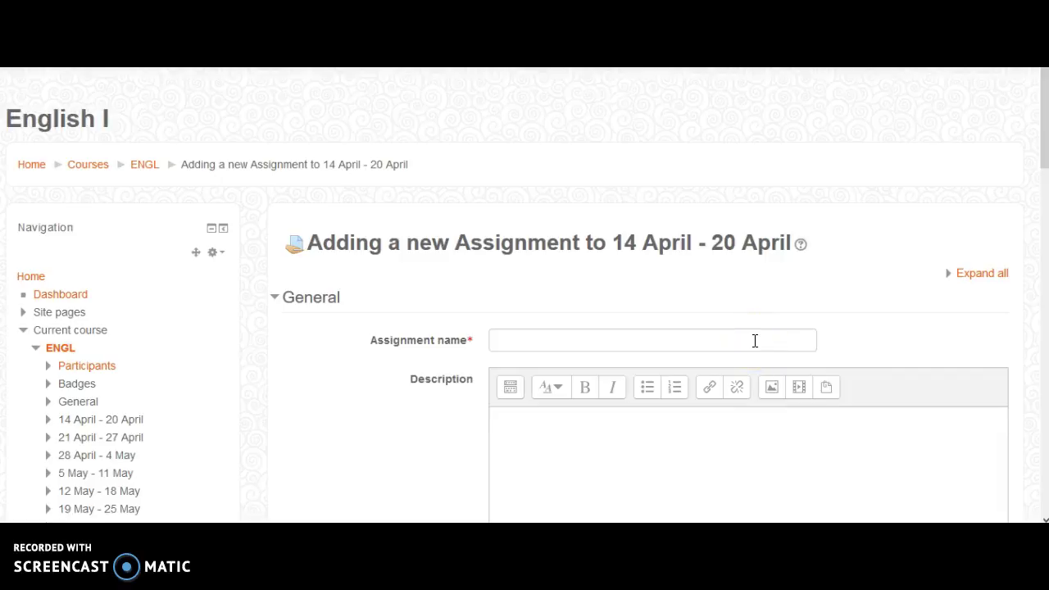
click(755, 340)
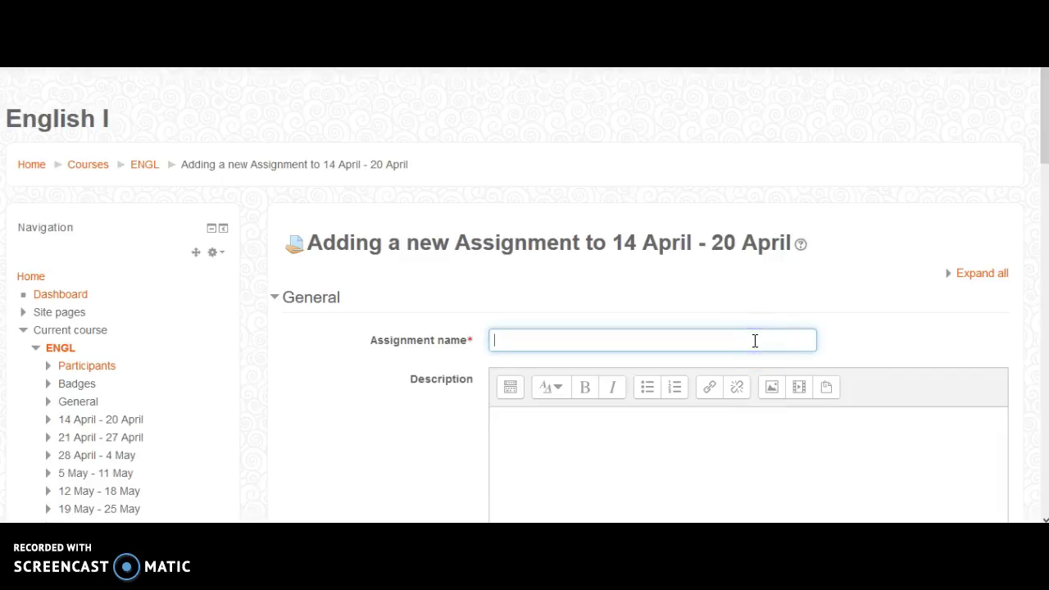
text(Assignment 1)
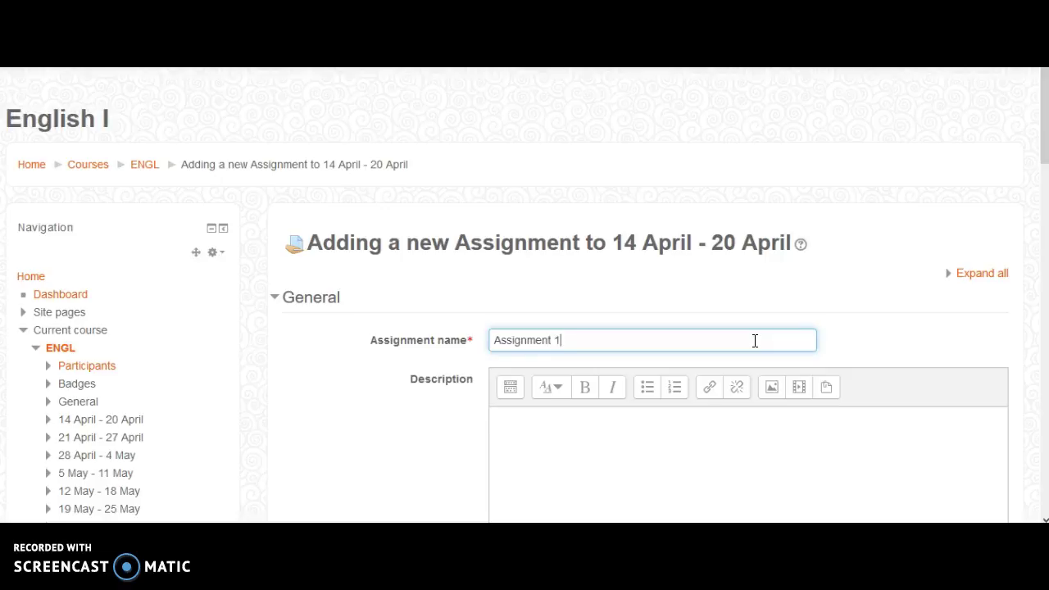
click(706, 426)
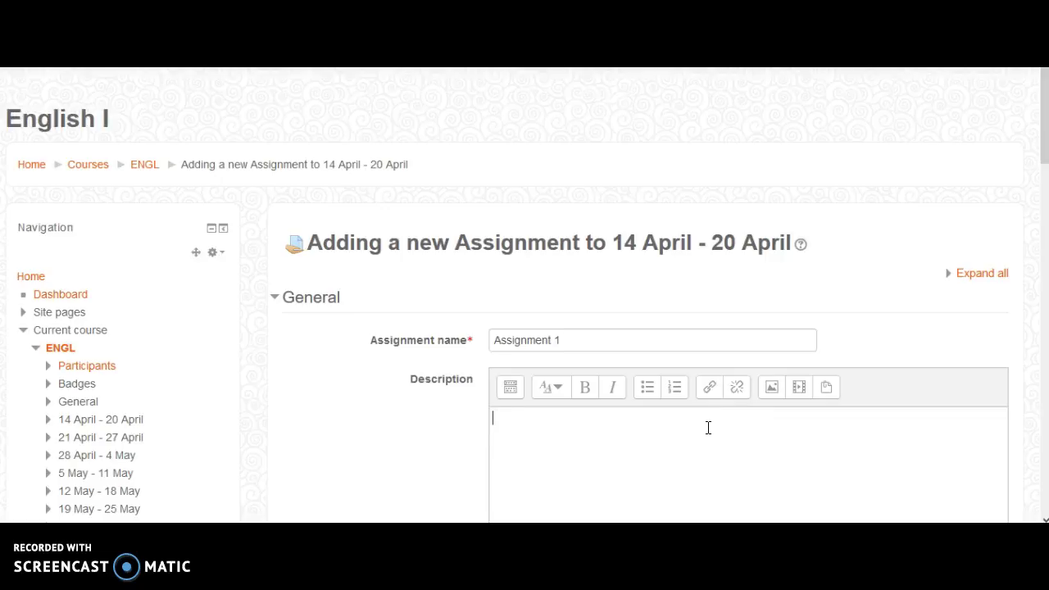
text(First homework)
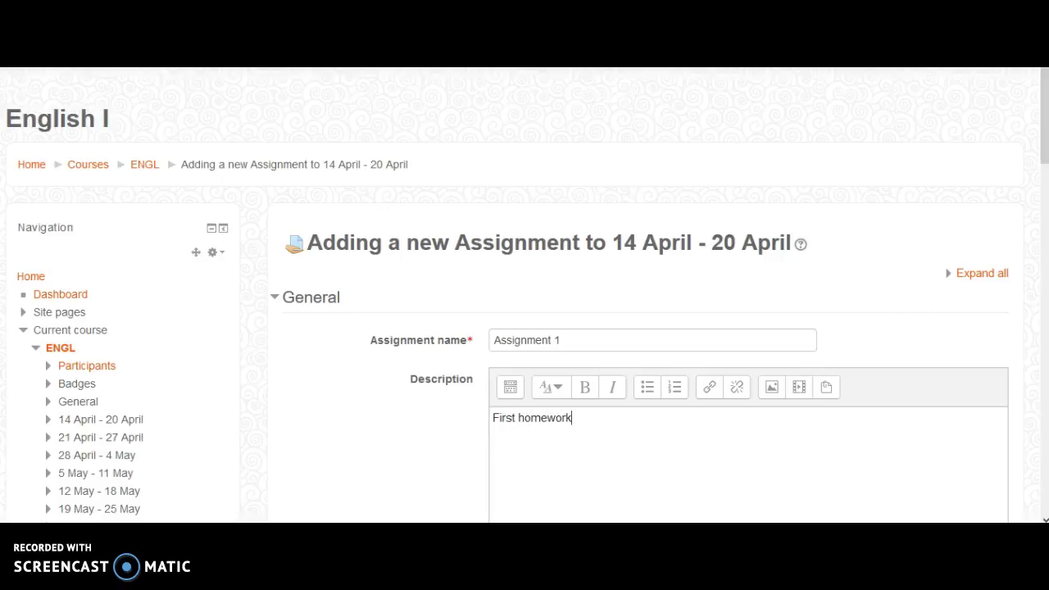
Set submissions to open on 20 April 2016 and enable the 20 April 2016 cut-off date
drag(1041, 152, 1043, 295)
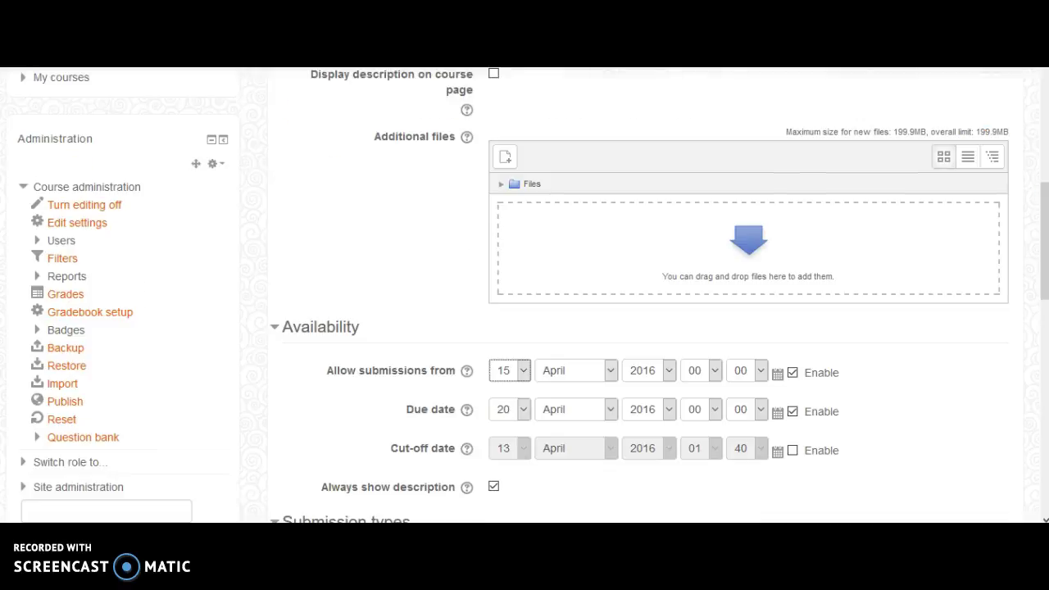
click(525, 374)
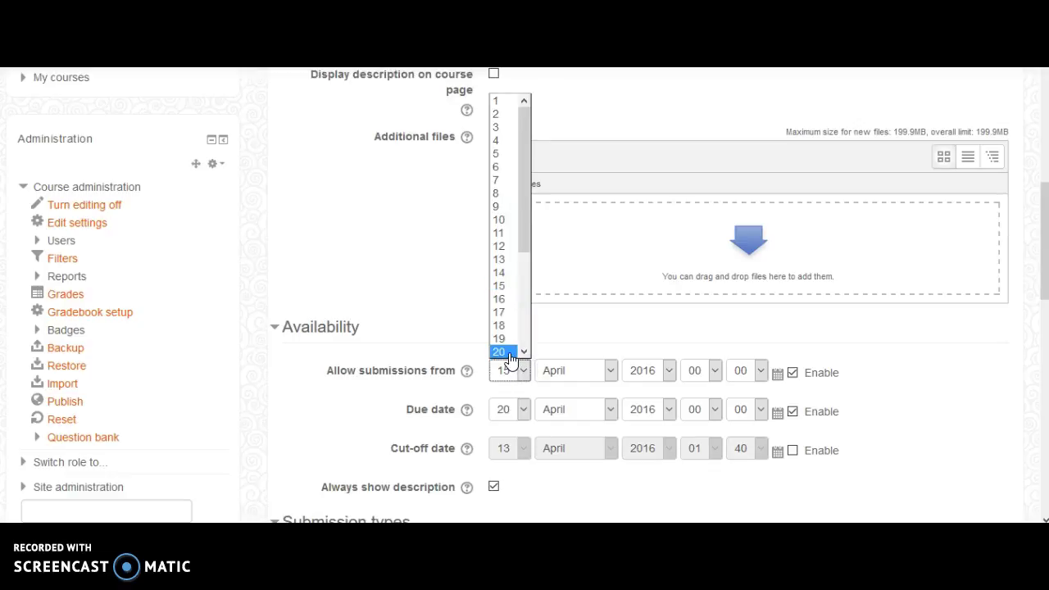
click(508, 352)
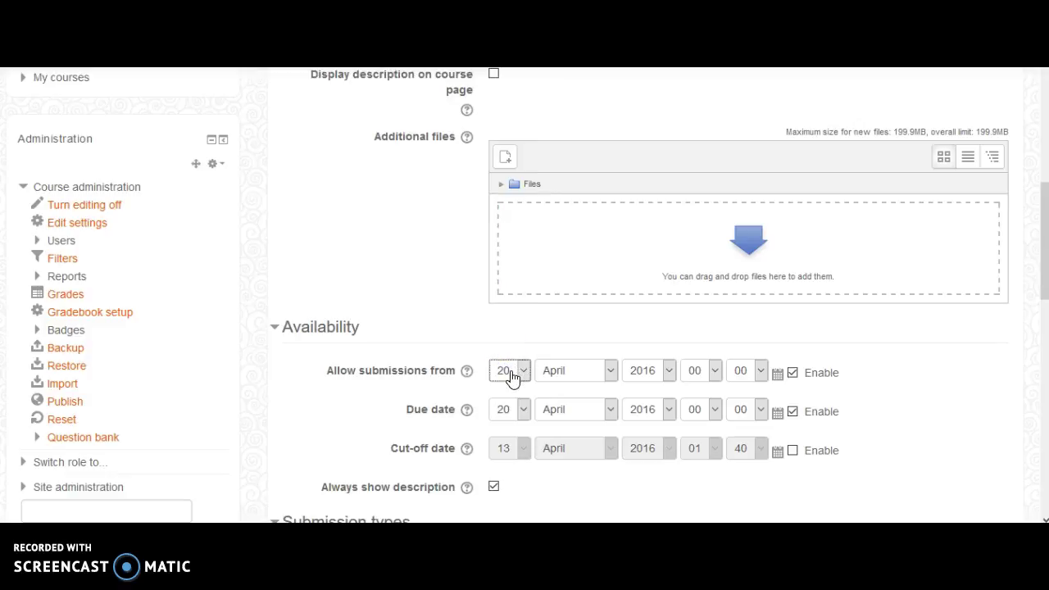
click(524, 418)
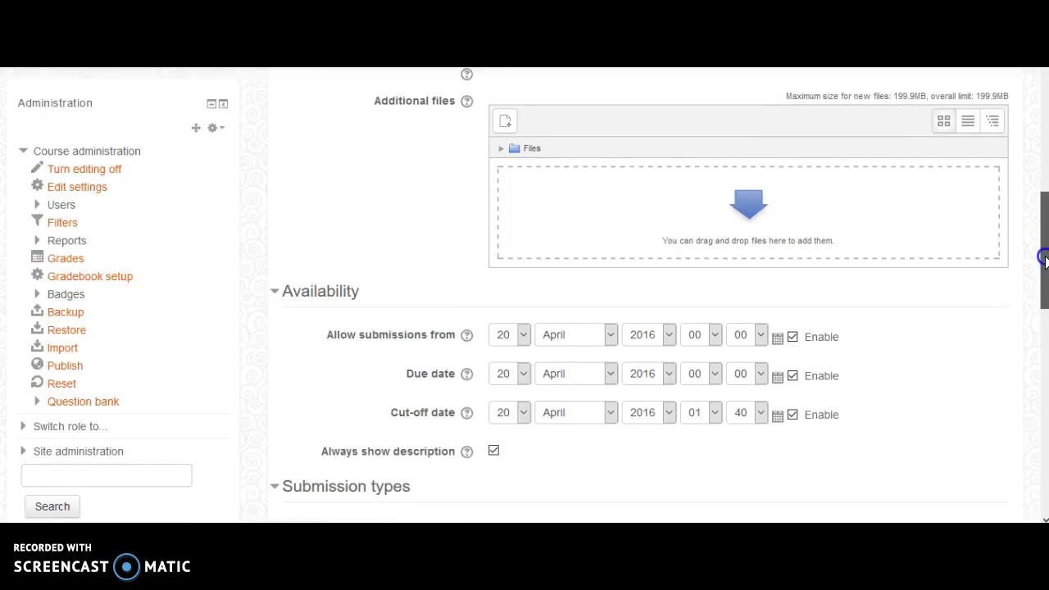
drag(1039, 256, 1043, 332)
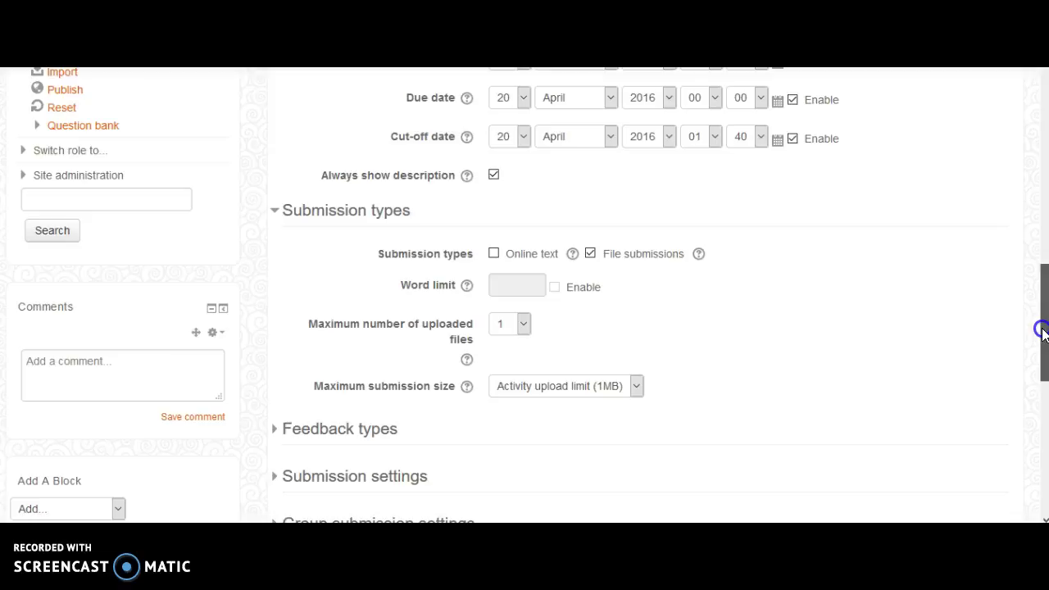
drag(1042, 330, 1042, 330)
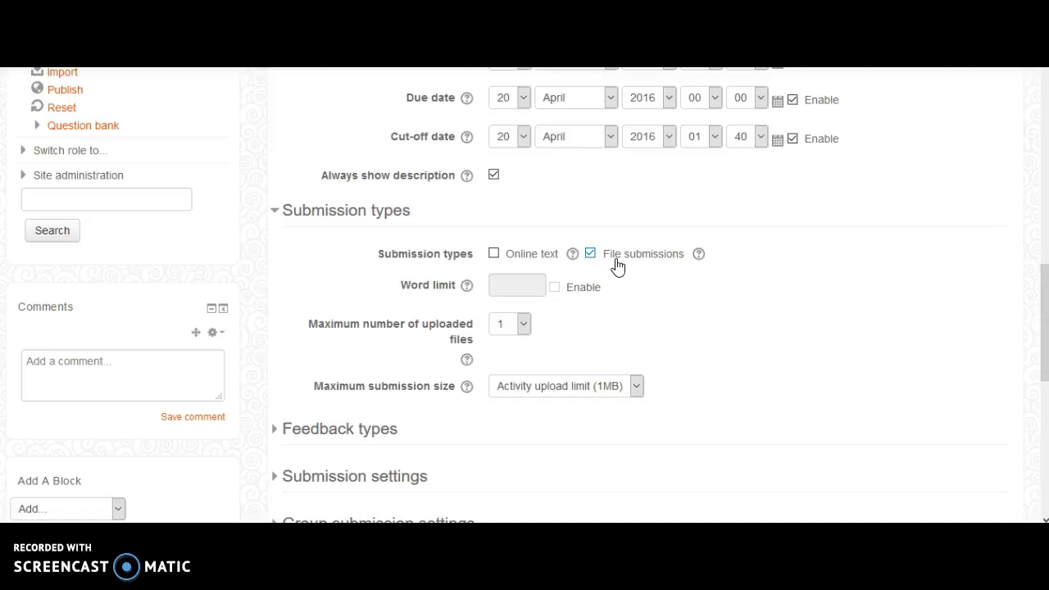
mouse_move(613, 262)
mouse_down()
mouse_move(601, 253)
mouse_move(525, 262)
mouse_up()
click(549, 396)
Expand Feedback types, leaving feedback comments on and inline commenting at No
click(541, 393)
click(175, 115)
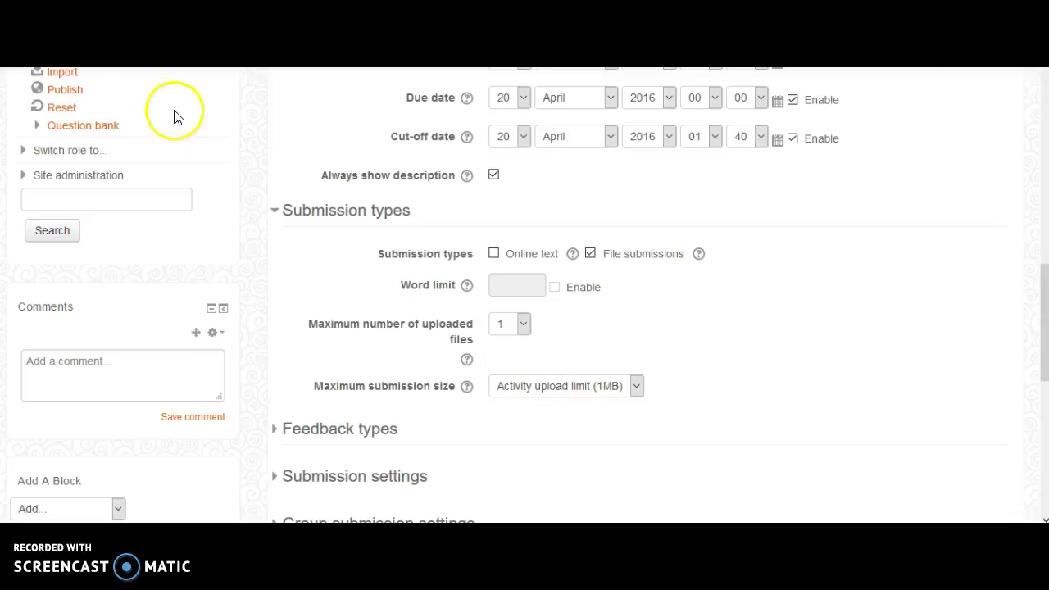
scroll(410, 270, down, 2)
click(410, 269)
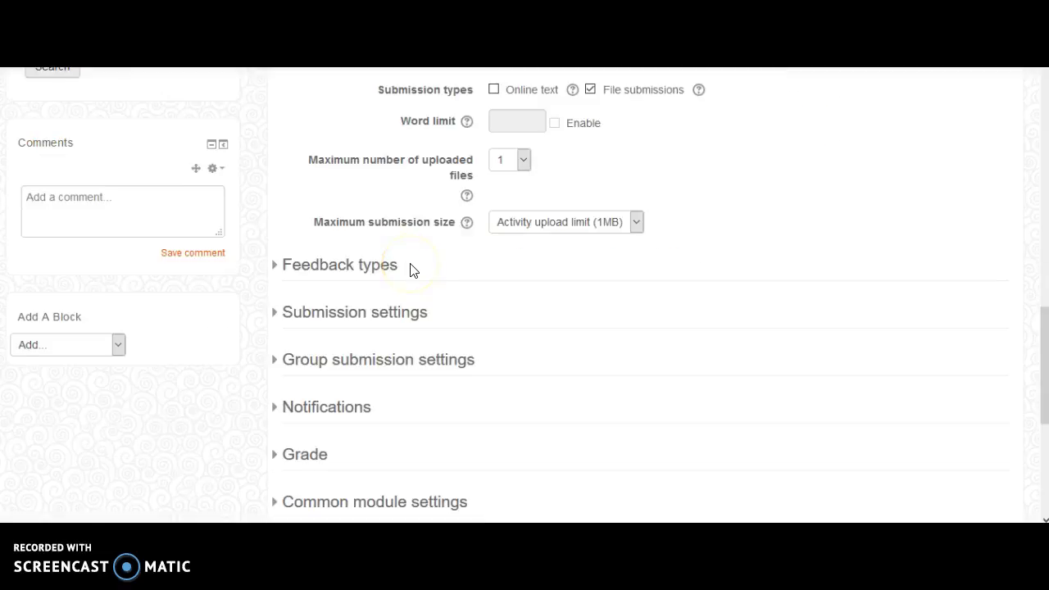
click(347, 265)
click(346, 266)
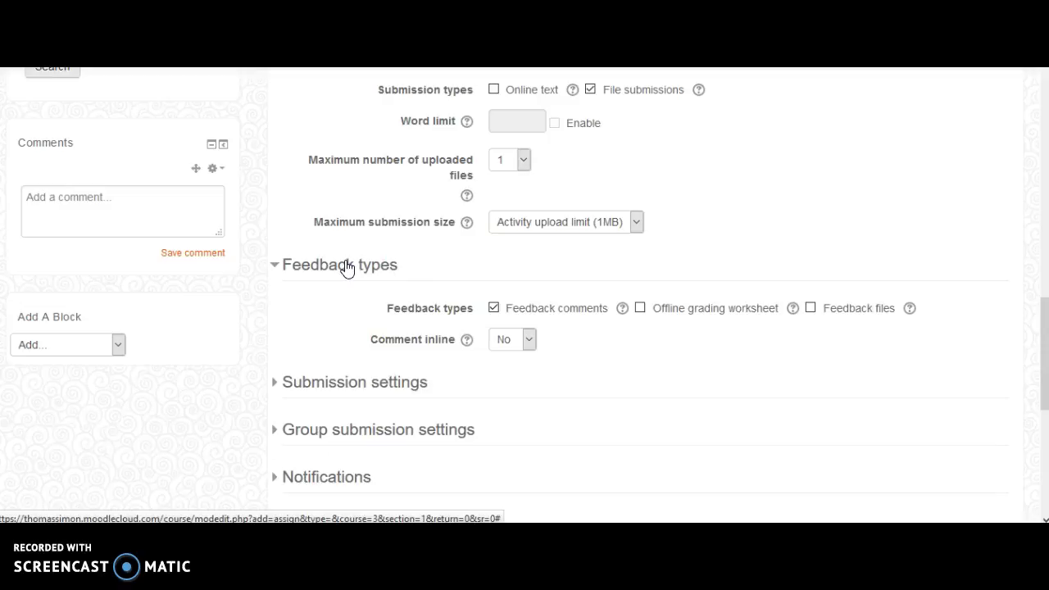
click(541, 307)
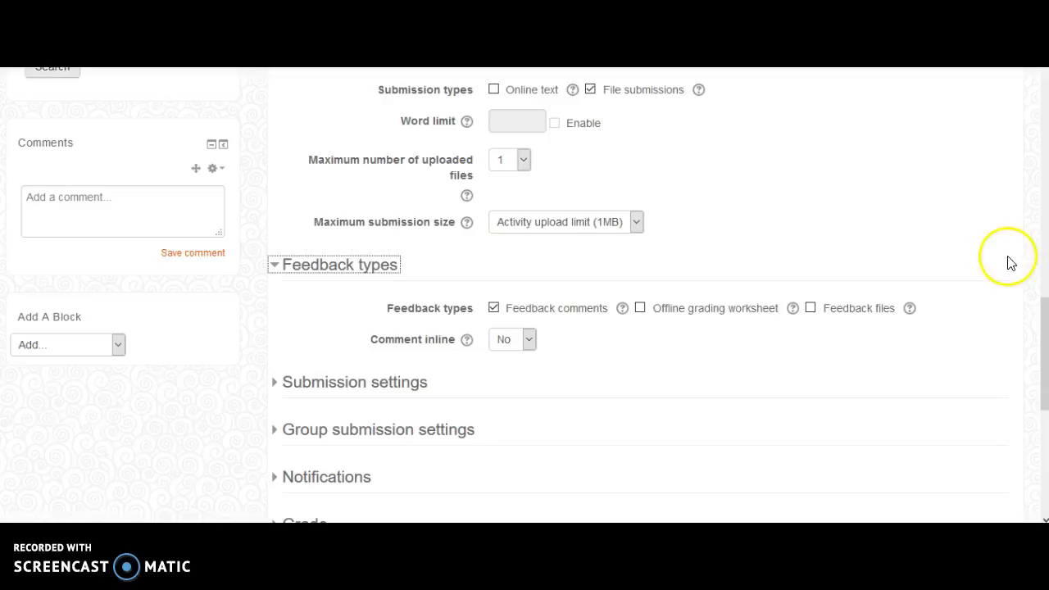
click(1043, 317)
drag(1042, 317, 1043, 358)
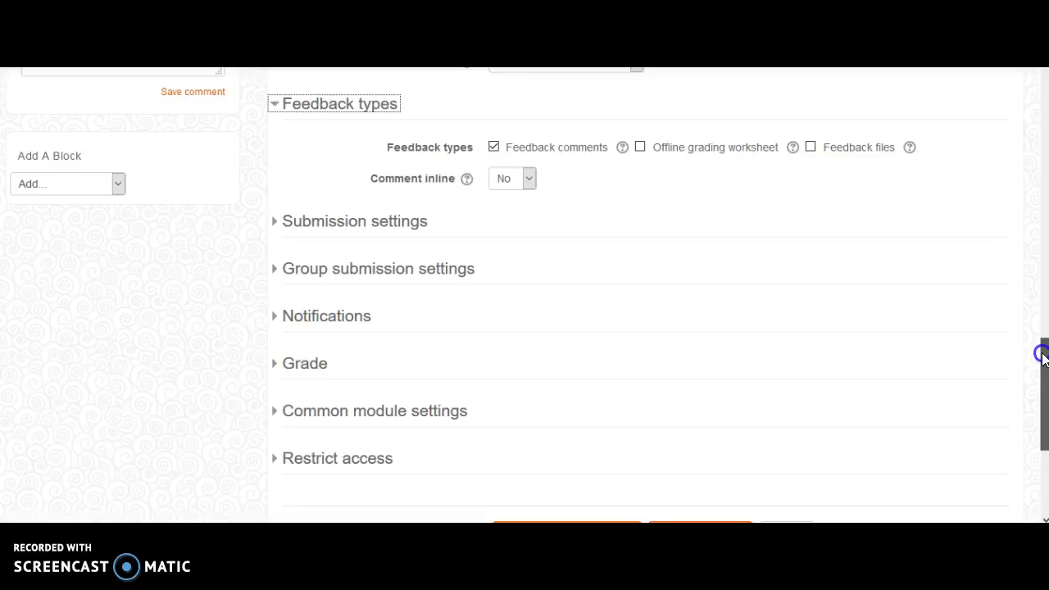
Save Assignment 1 and review its page showing the 20 April 2016 due date
drag(1040, 354, 1041, 385)
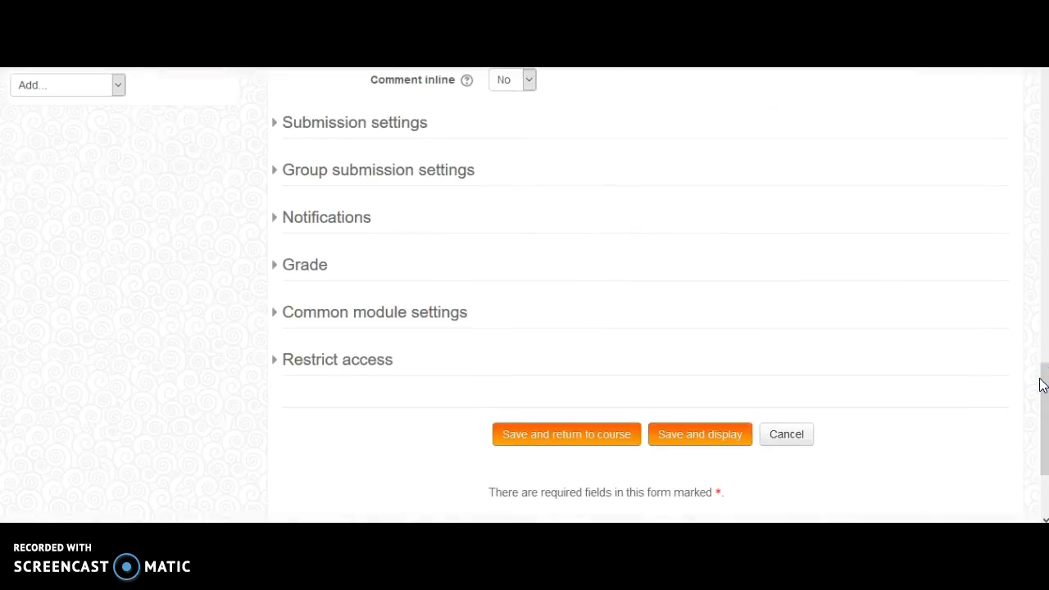
click(808, 317)
click(723, 445)
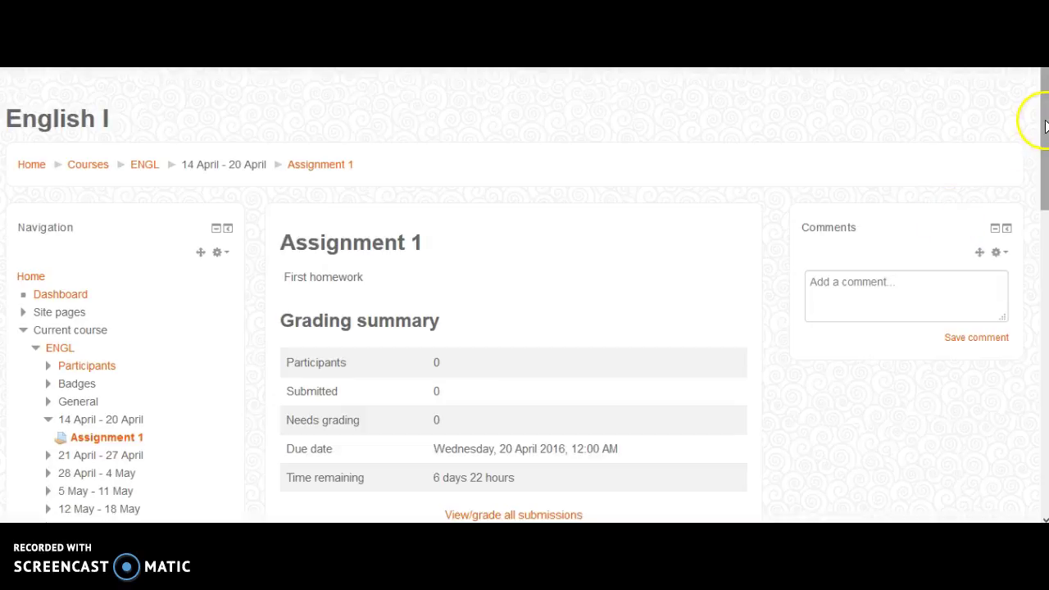
drag(1044, 124, 1044, 181)
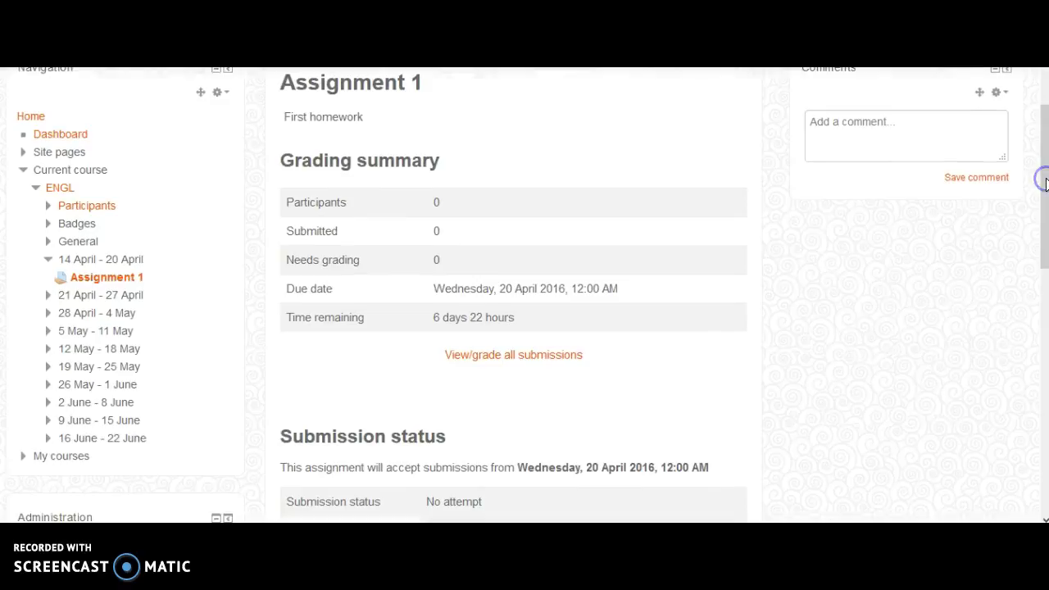